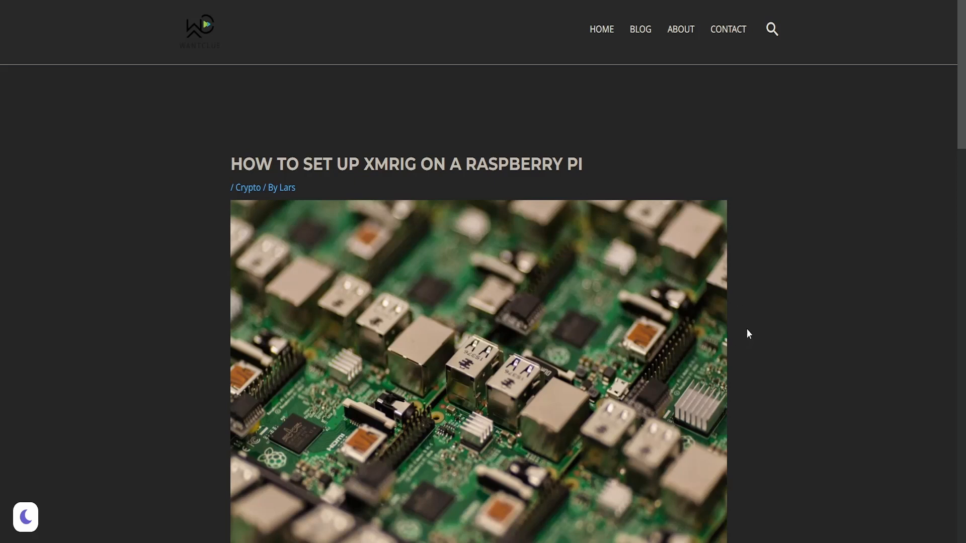
scroll(761, 333, "down", 3)
scroll(784, 323, "down", 2)
scroll(785, 212, "down", 3)
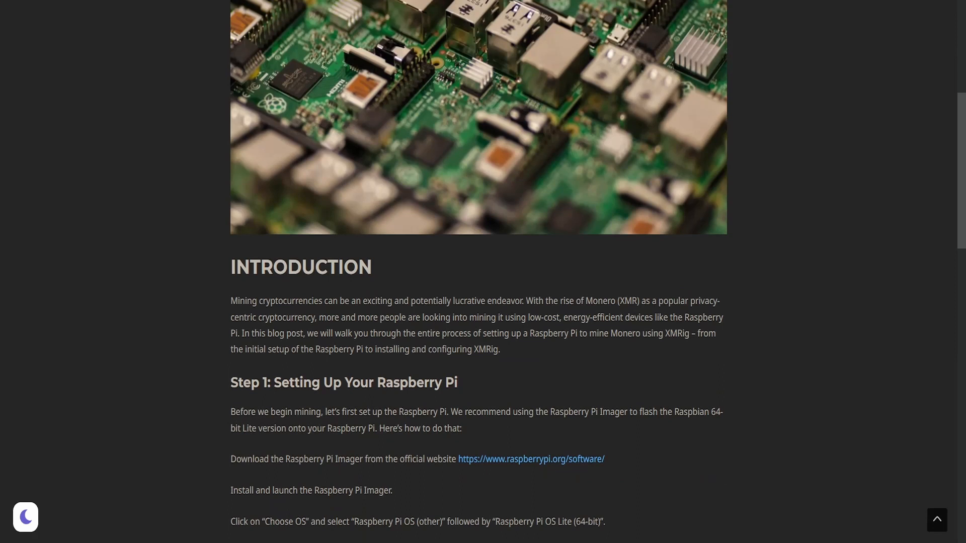
- Move the Raspberry Pi Imager window to the right beside the guide text
left_click_drag(627, 251, 704, 208)
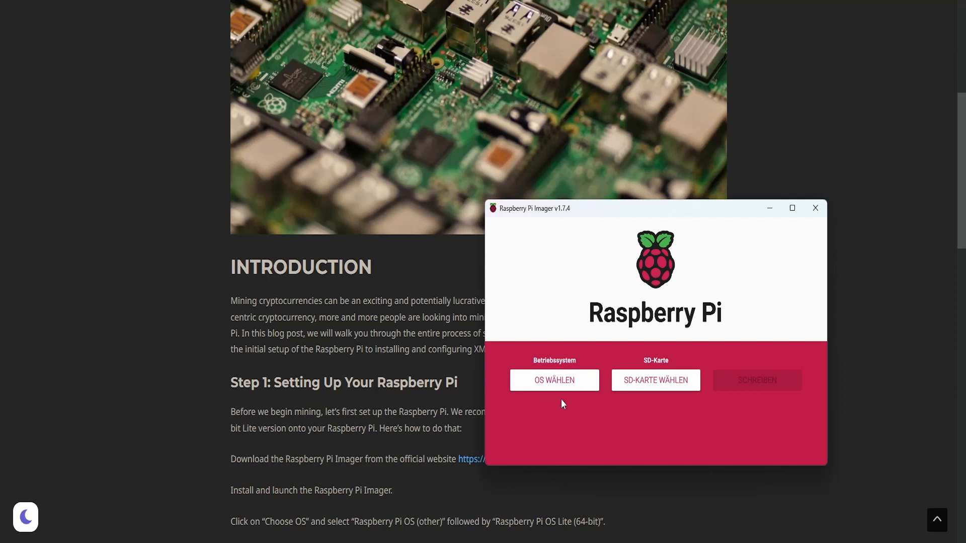
- Pick Raspberry Pi OS Lite (64-bit) under Raspberry Pi OS (other) and the 62.5 GB Mass Storage Device as target
left_click(555, 380)
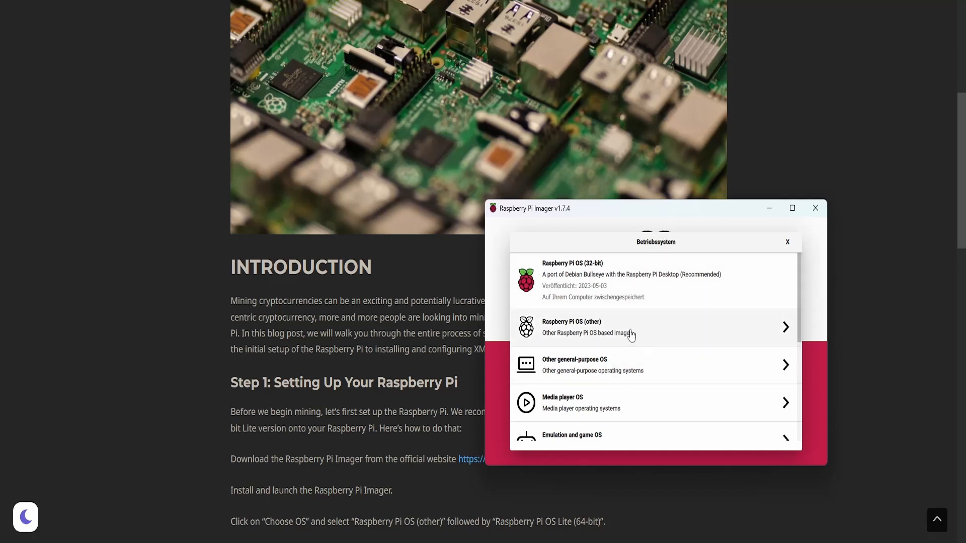
left_click(628, 333)
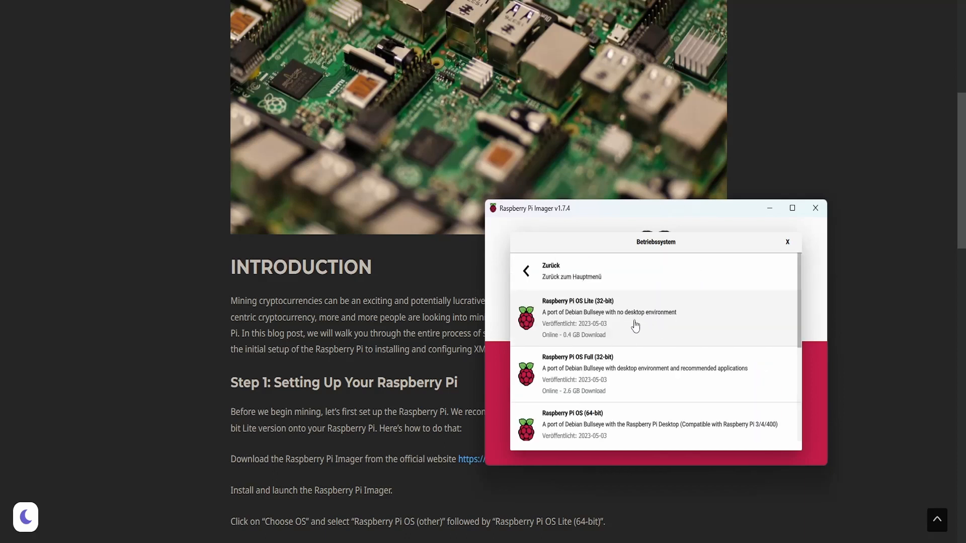
scroll(638, 328, "down", 3)
scroll(640, 378, "down", 2)
scroll(643, 404, "down", 1)
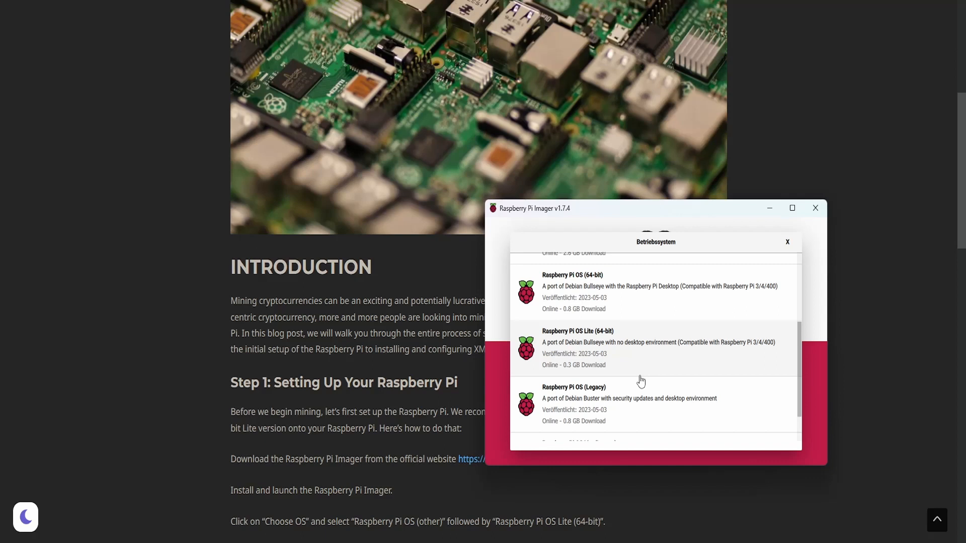
left_click(640, 351)
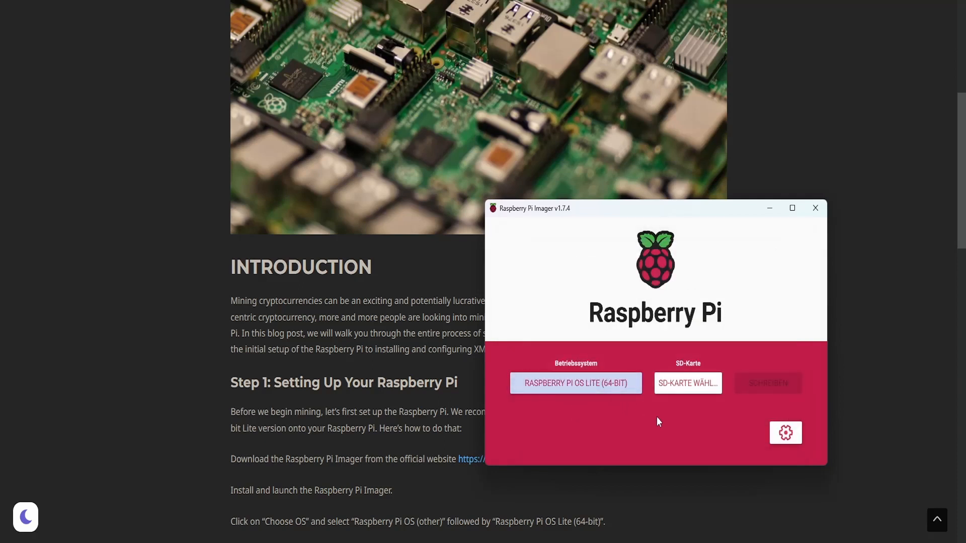
left_click(699, 385)
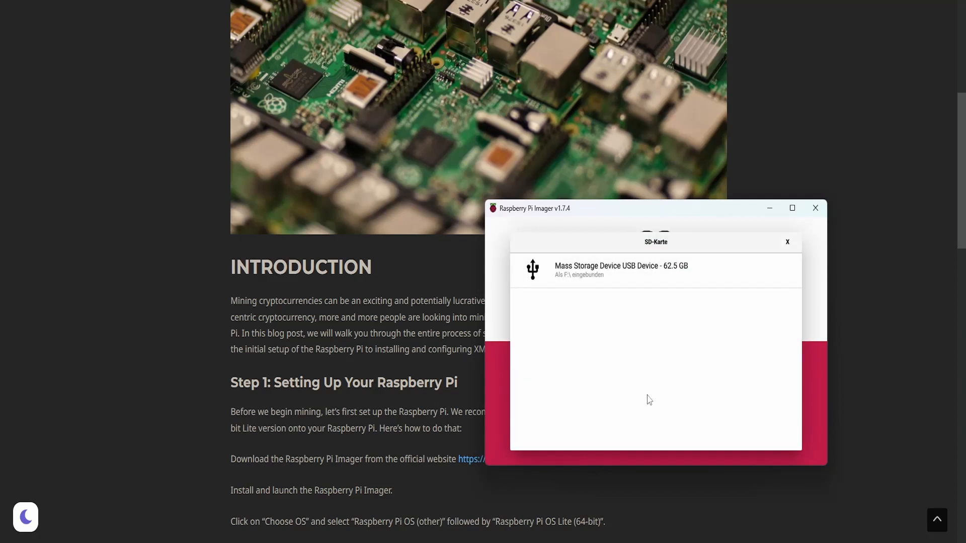
left_click(655, 272)
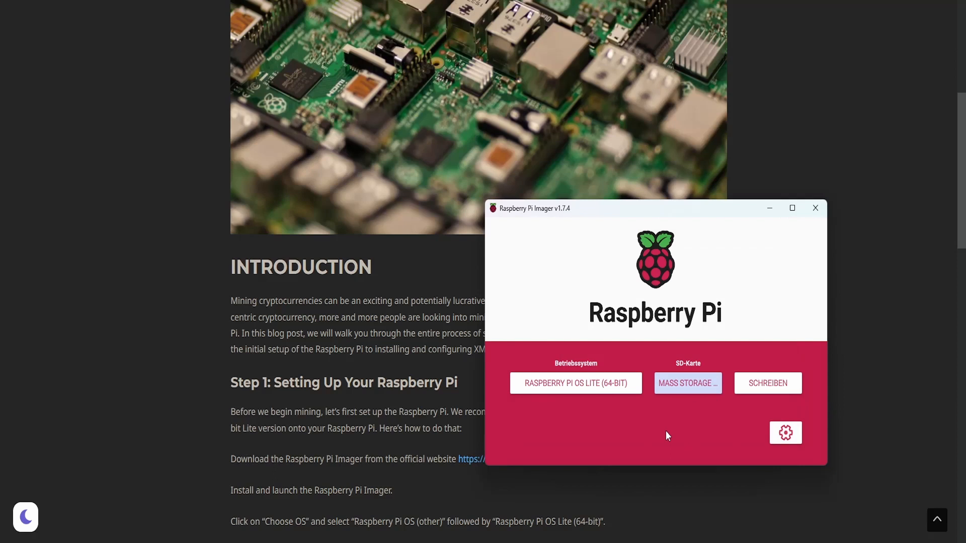
- In advanced options set hostname piminer, enable SSH, replace the username with piminer plus a password, and save
left_click(776, 438)
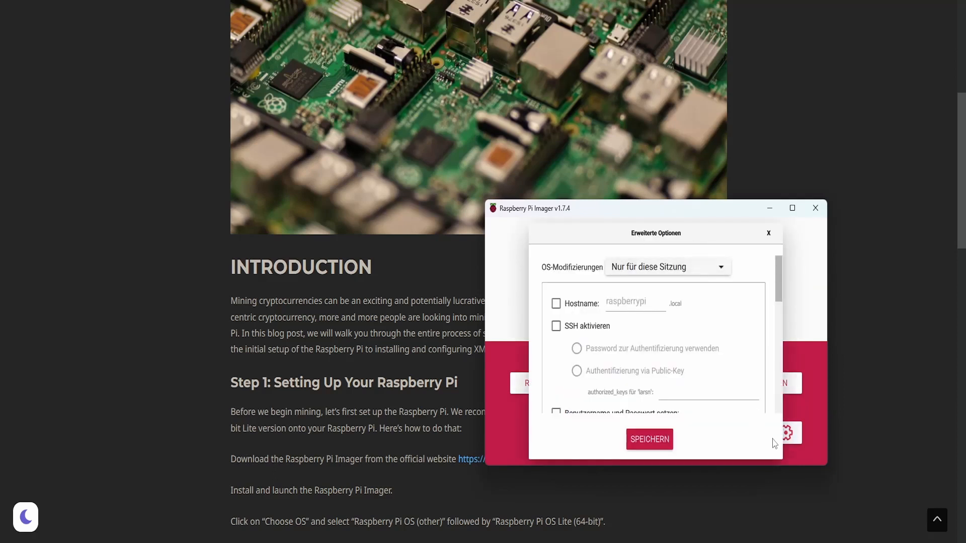
left_click(647, 305)
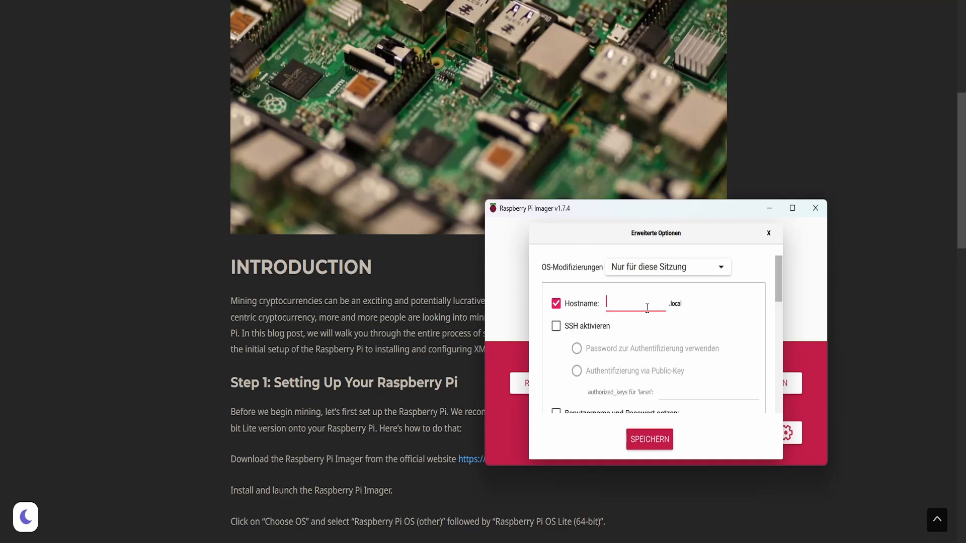
type("piminer")
left_click(556, 327)
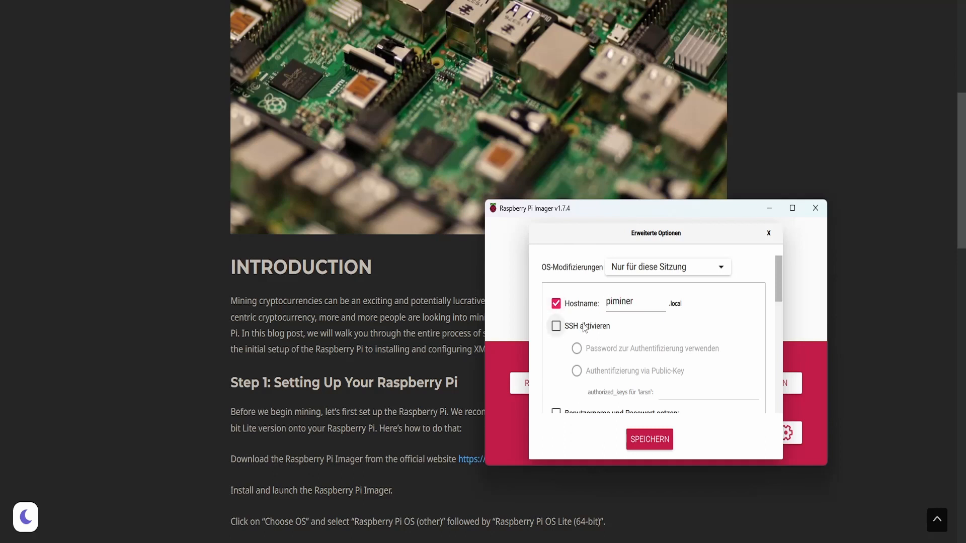
scroll(604, 336, "down", 2)
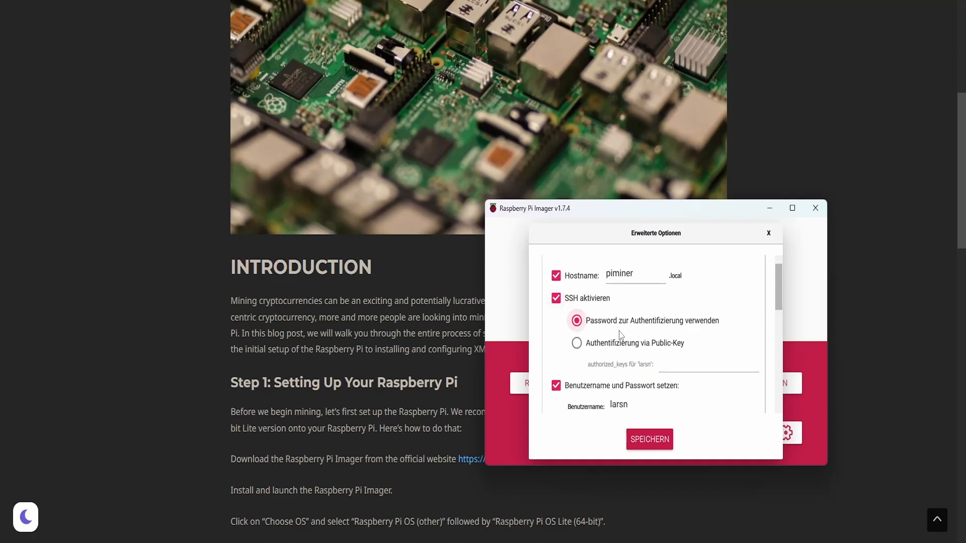
left_click(645, 358)
key("BackSpace")
key("BackSpace")
key("BackSpace")
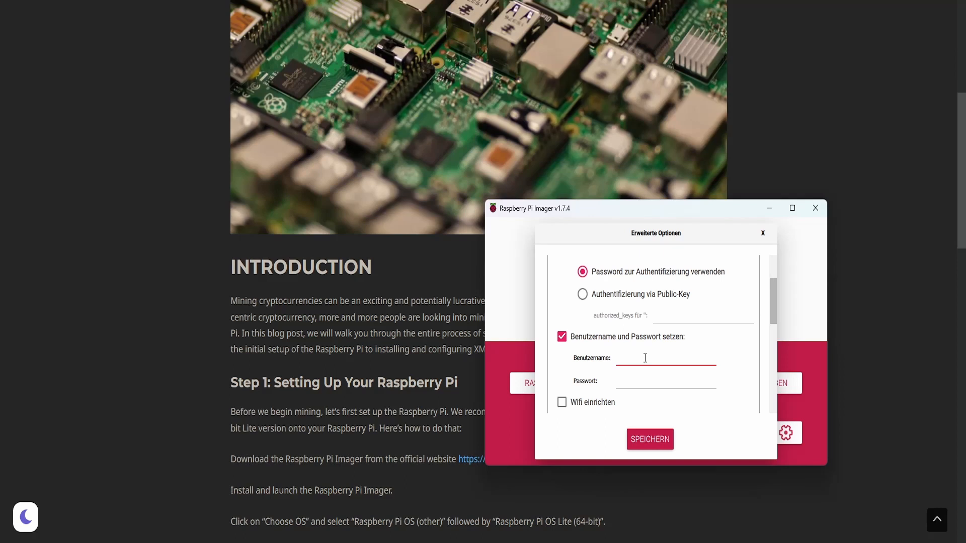
type("pi")
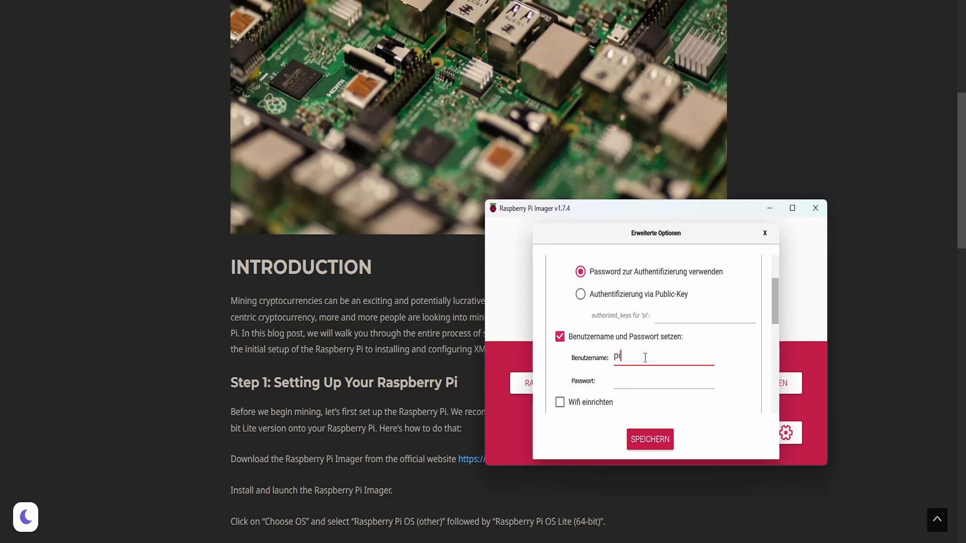
type("miner")
key("Tab")
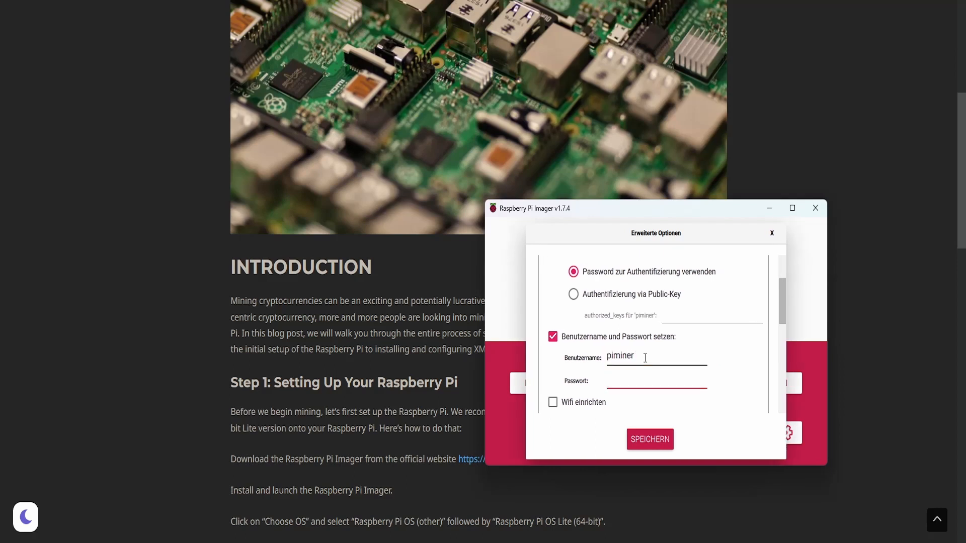
type("••••••")
left_click(649, 438)
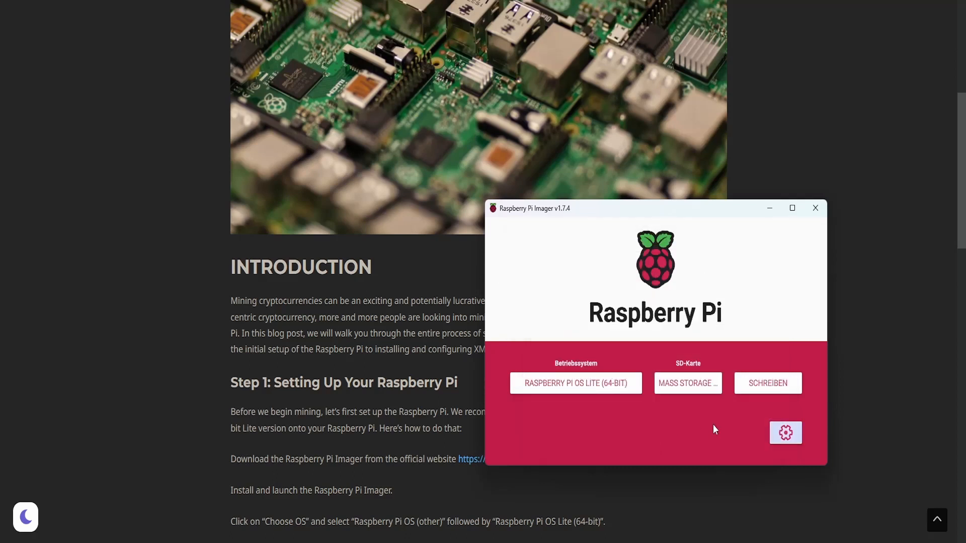
- Write the image to the USB device, confirming the erase warning, and dismiss the success message
left_click(768, 382)
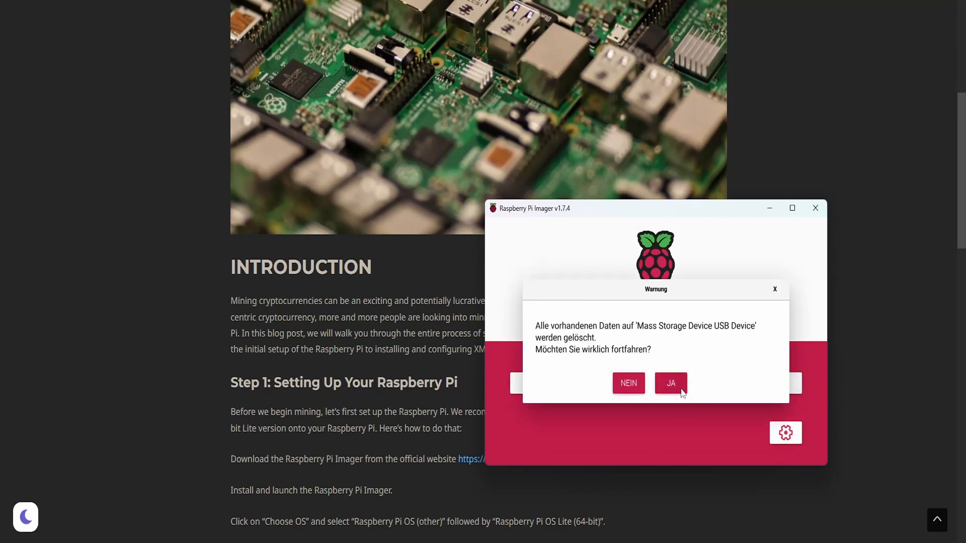
left_click(672, 384)
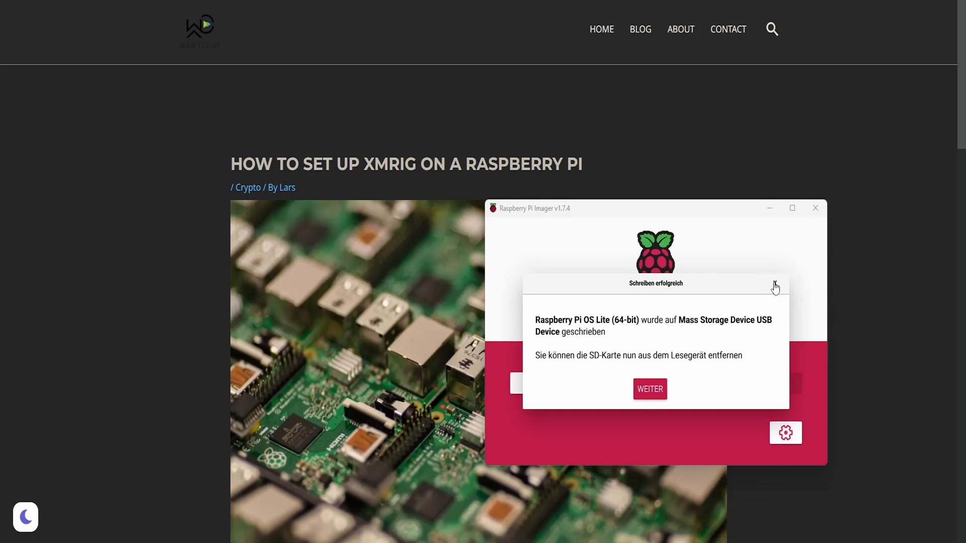
left_click(775, 283)
- Close the Raspberry Pi Imager window
left_click(815, 208)
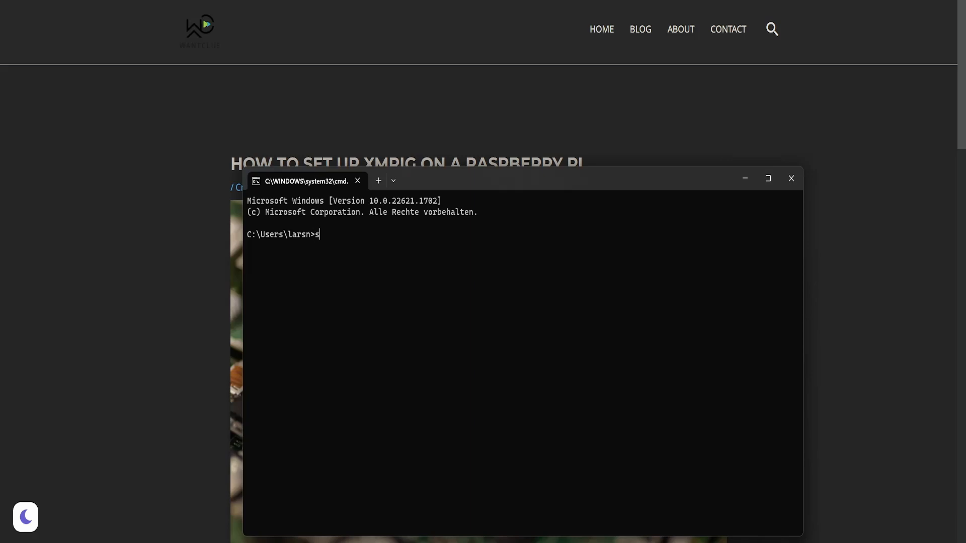
type("ssh pim")
type("iner@")
type("10.0.90.17")
- Run the ssh command, accept the host key with yes, and submit piminer's password to reach the Pi shell
key("Return")
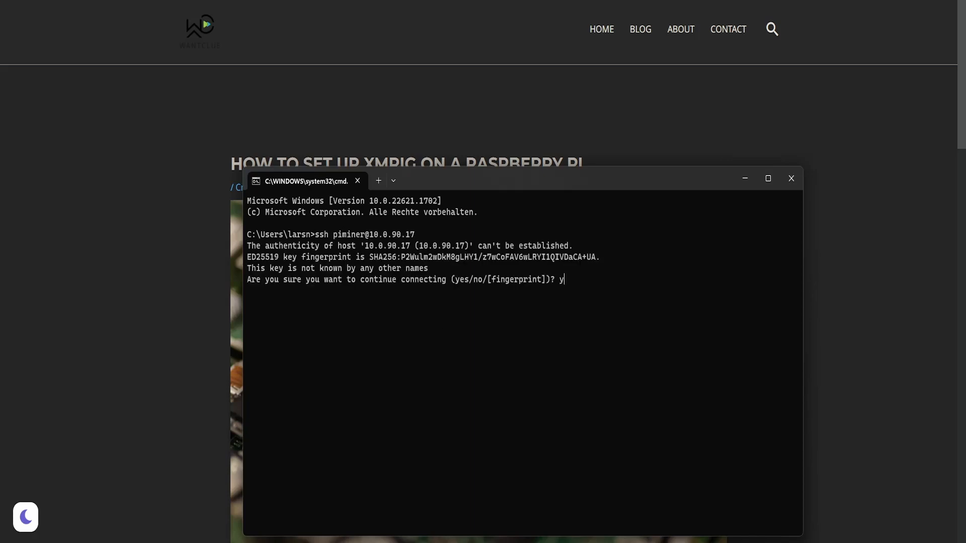
type("yes")
key("Return")
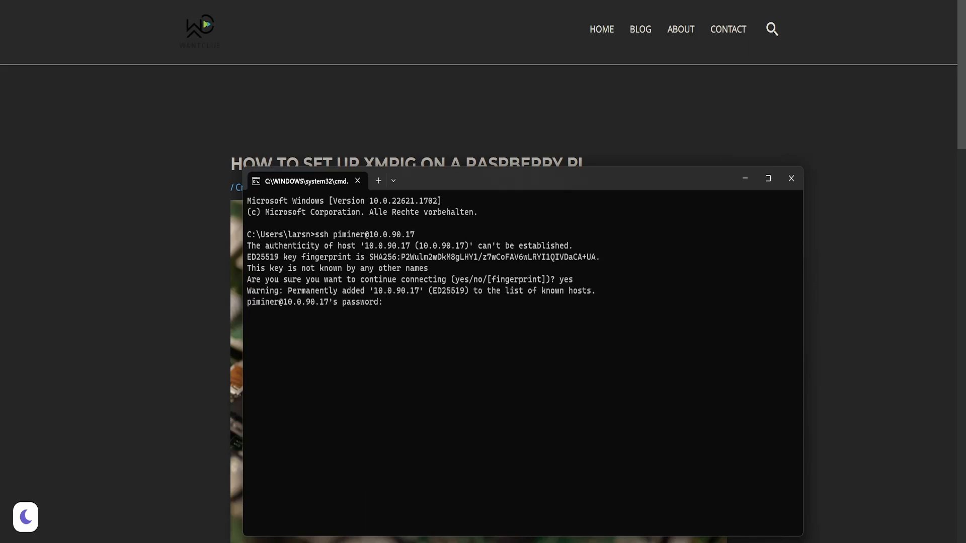
key("Return")
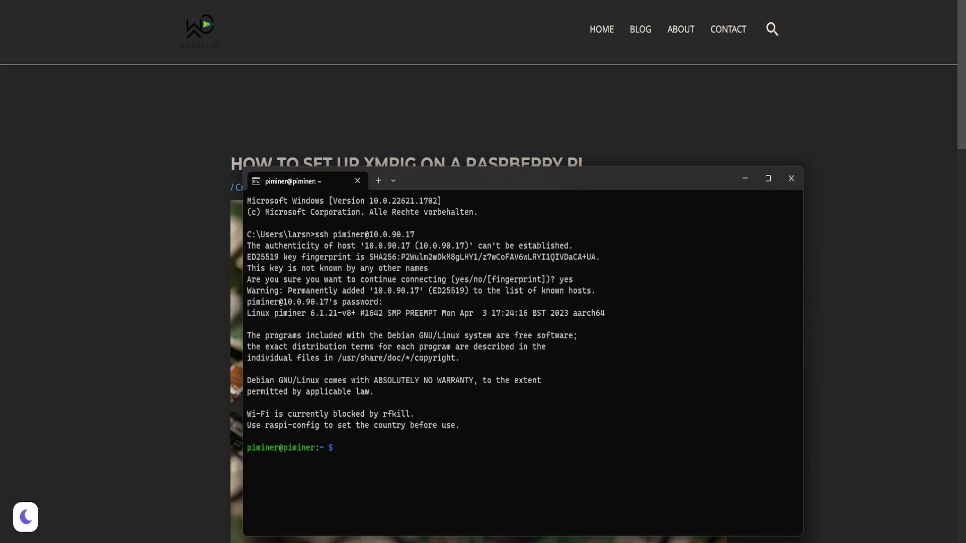
left_click_drag(519, 179, 651, 120)
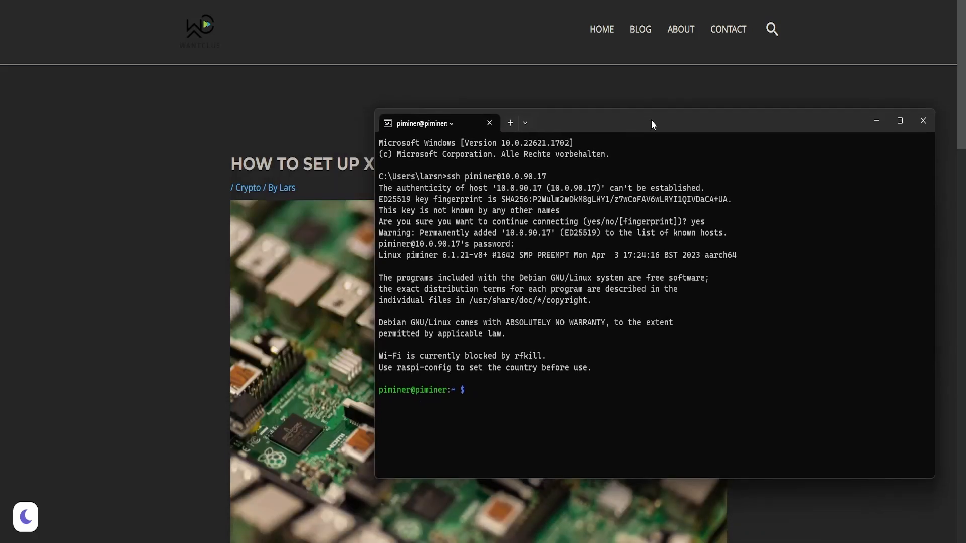
- Copy 'sudo apt update' from the guide and run it on the Pi
left_click(197, 264)
scroll(210, 263, "down", 5)
scroll(215, 264, "down", 3)
scroll(216, 264, "down", 4)
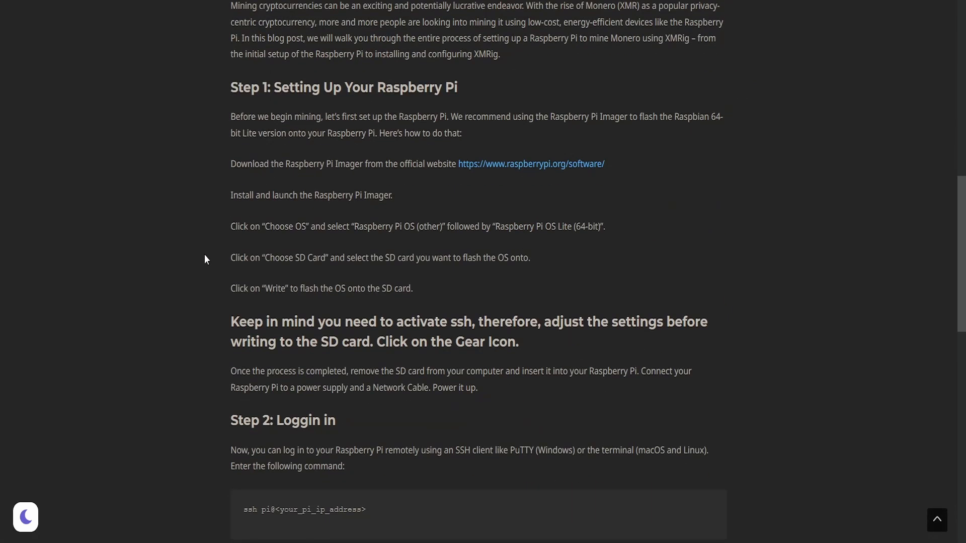
left_click_drag(232, 88, 443, 89)
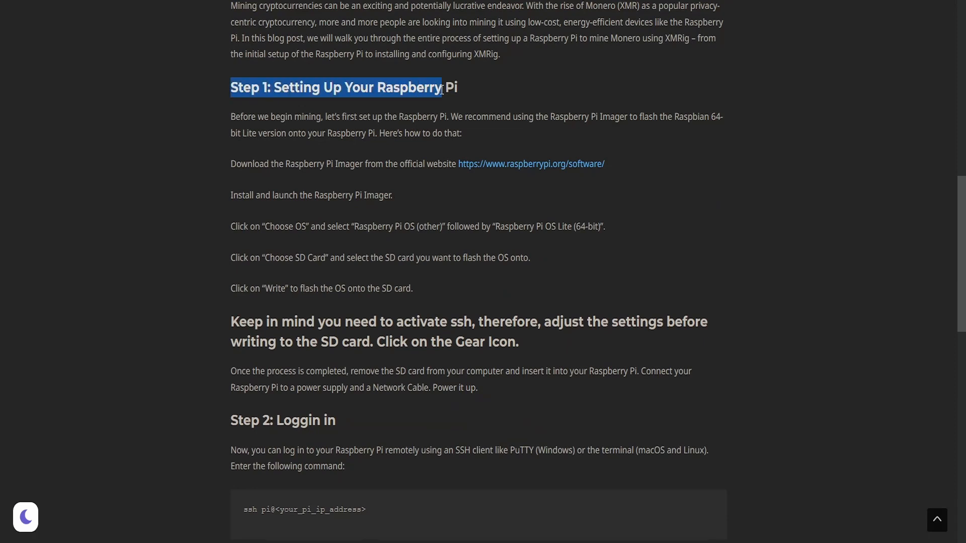
scroll(362, 282, "down", 3)
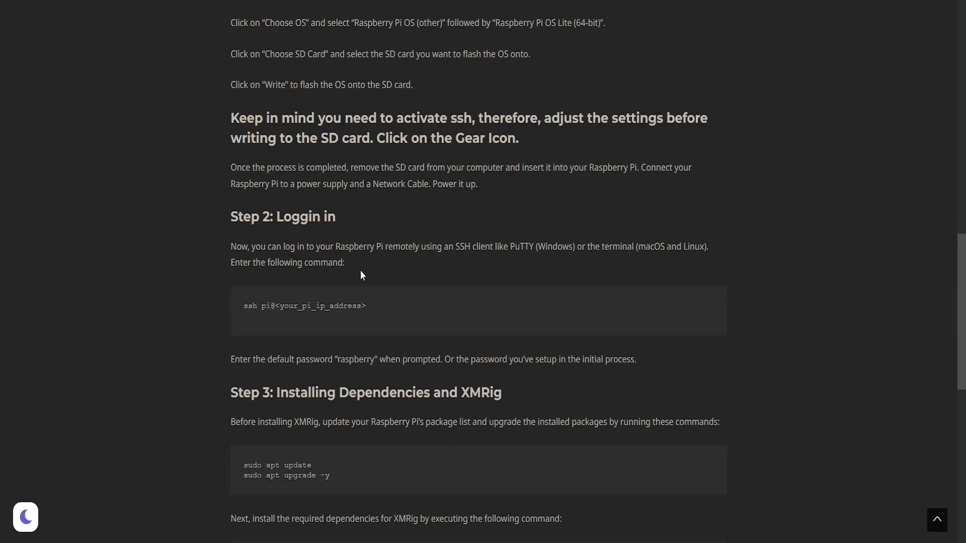
scroll(361, 271, "down", 1)
left_click_drag(243, 273, 360, 280)
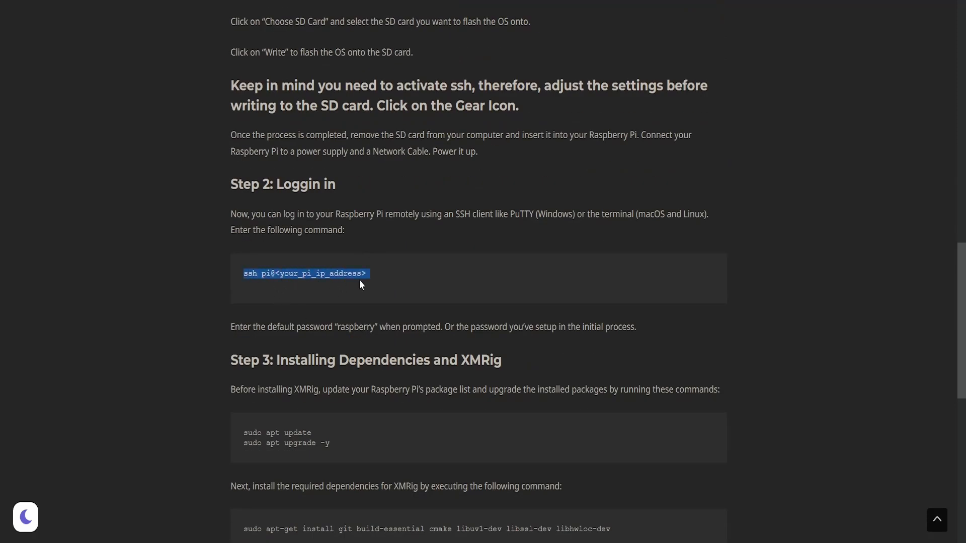
scroll(431, 278, "down", 2)
left_click(293, 315)
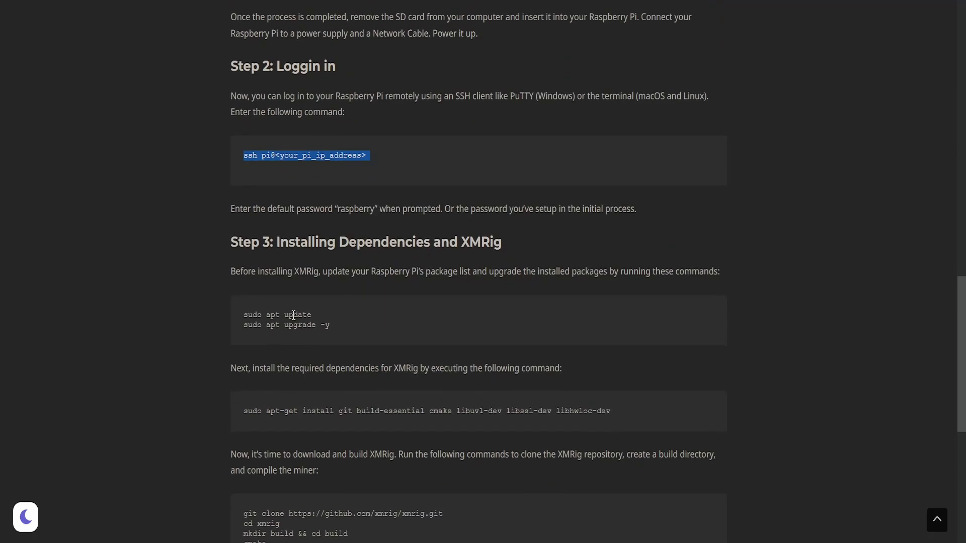
triple_click(292, 316)
key("ctrl+c")
key("alt+Tab")
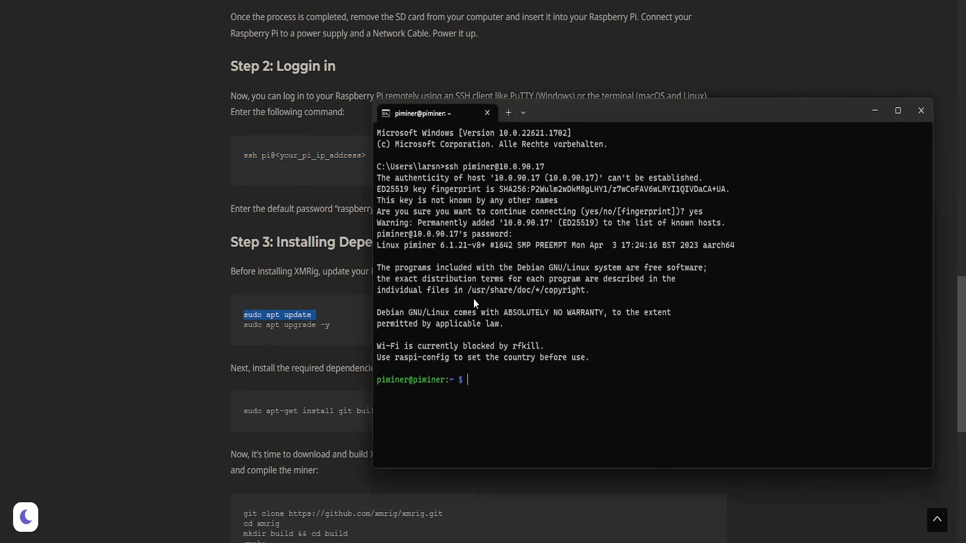
key("ctrl+shift+v")
key("Return")
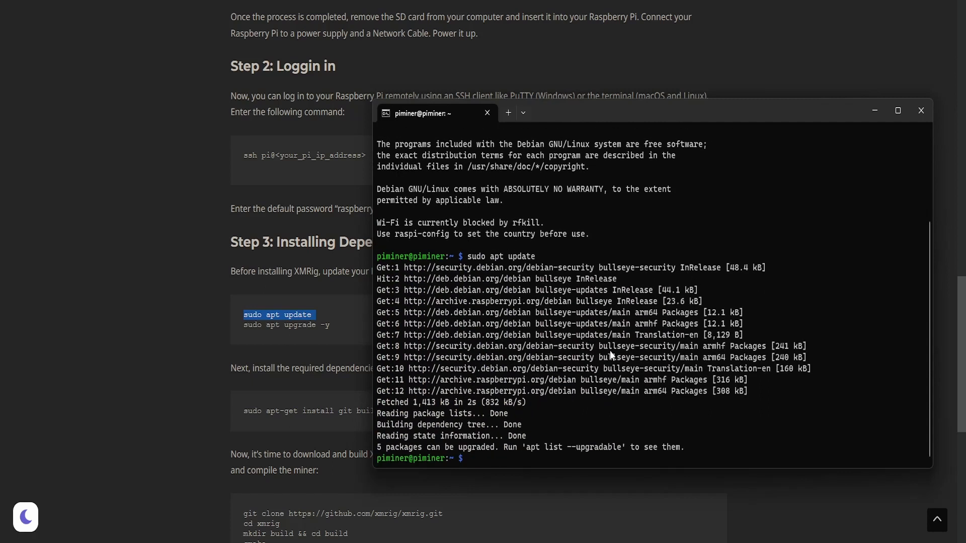
- Copy 'sudo apt upgrade -y' from the guide and run it on the Pi
left_click(304, 327)
triple_click(304, 326)
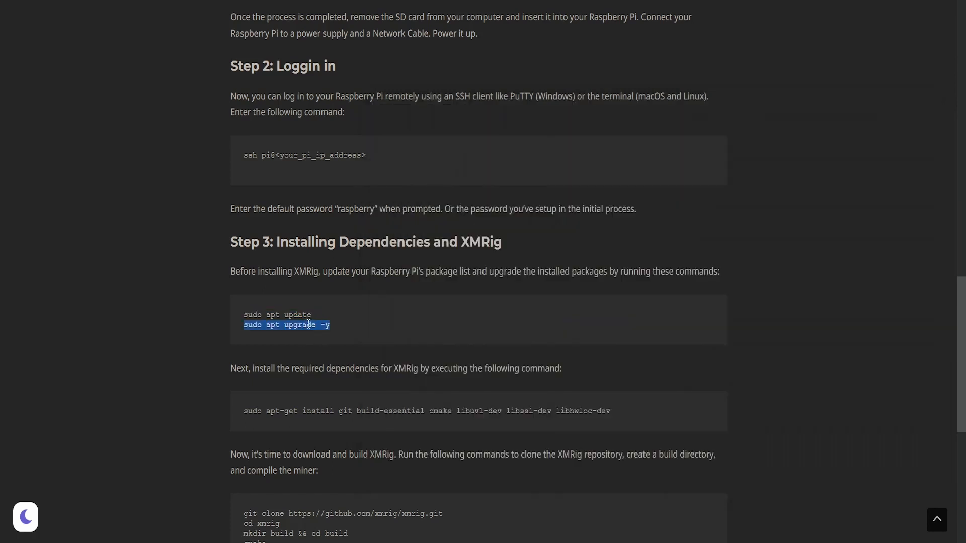
key("ctrl+c")
key("alt+Tab")
right_click(643, 427)
key("Return")
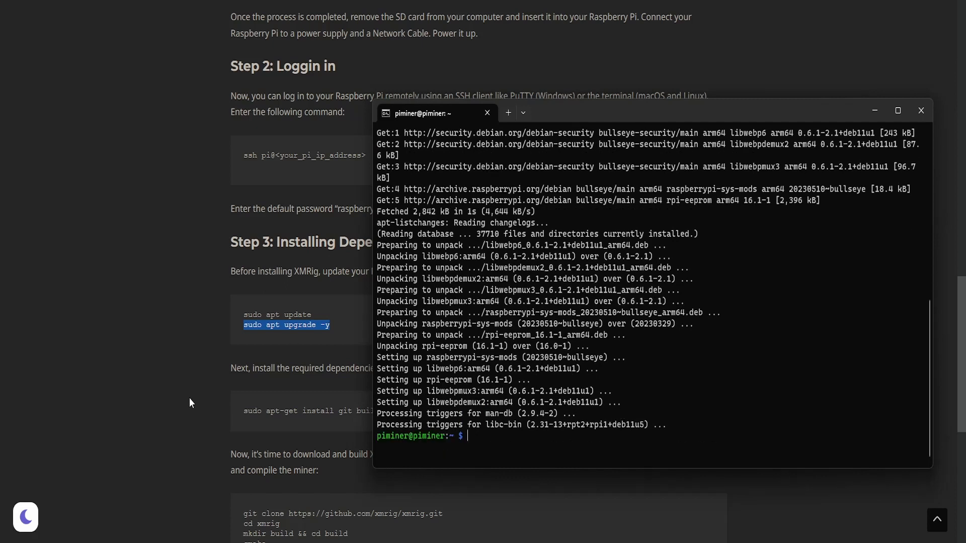
left_click(259, 412)
scroll(240, 405, "down", 1)
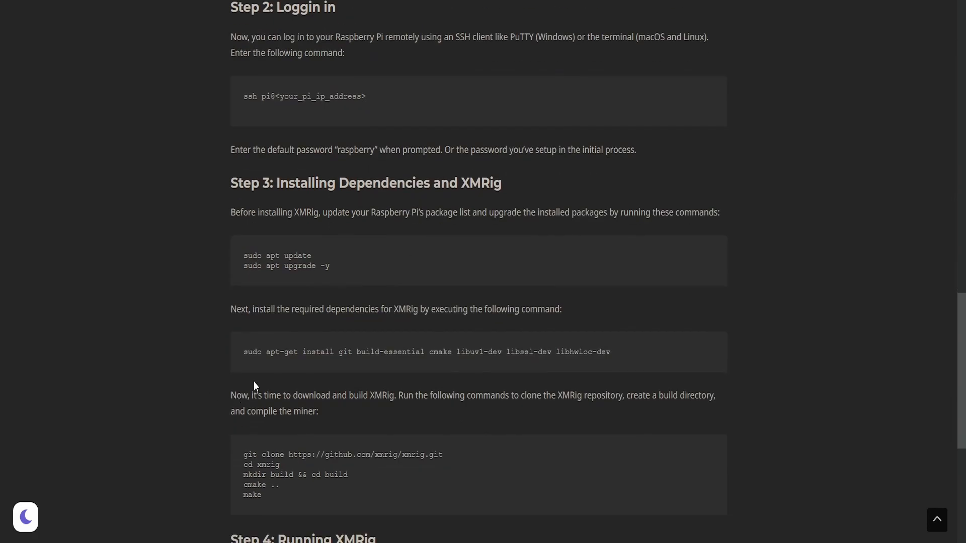
- Run the guide's apt-get install command for git, build-essential, cmake, libuv1-dev, libssl-dev, libhwloc-dev and confirm with y
triple_click(359, 352)
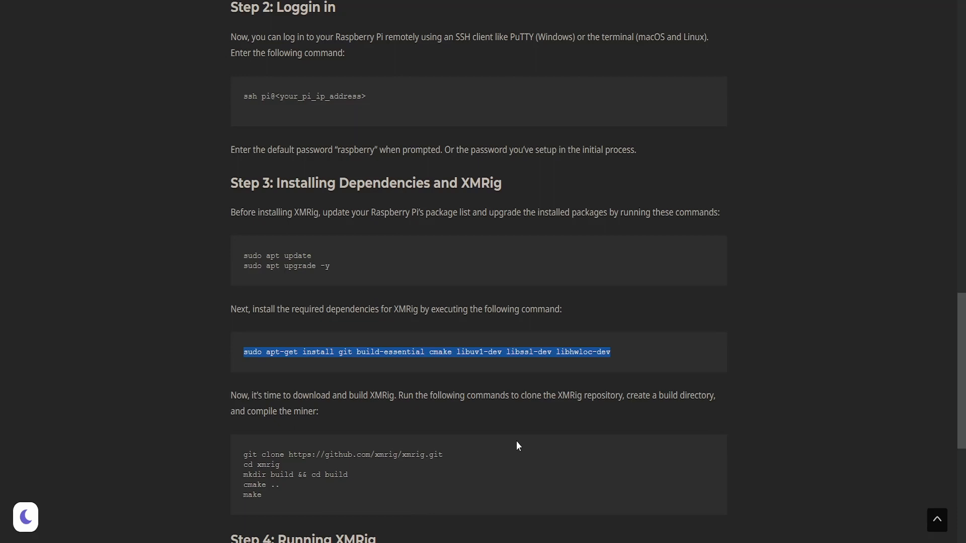
key("alt+Tab")
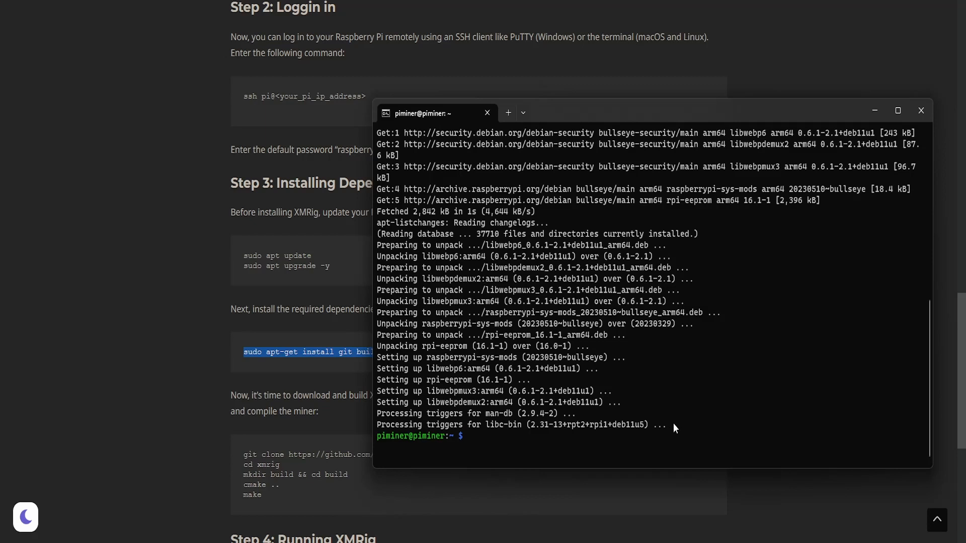
right_click(653, 430)
key("Return")
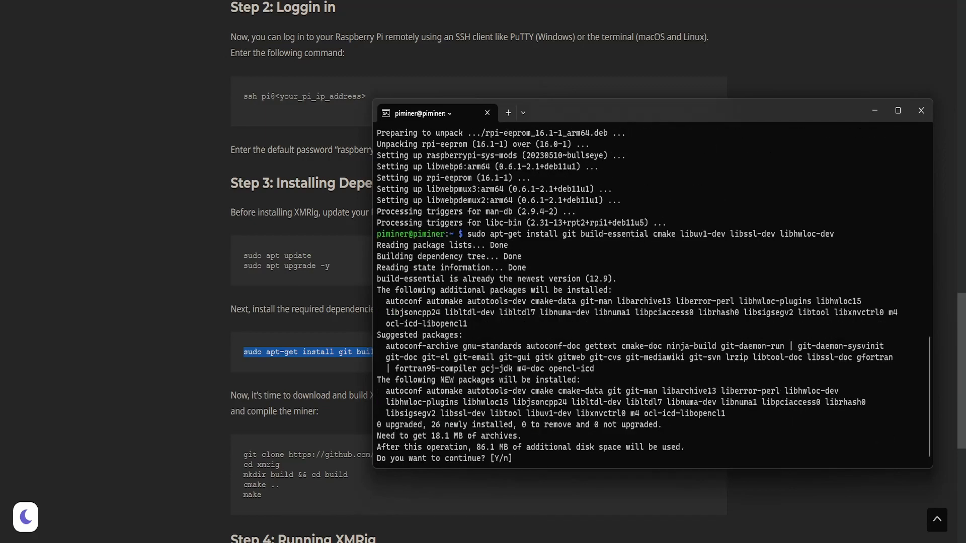
type("y")
key("Return")
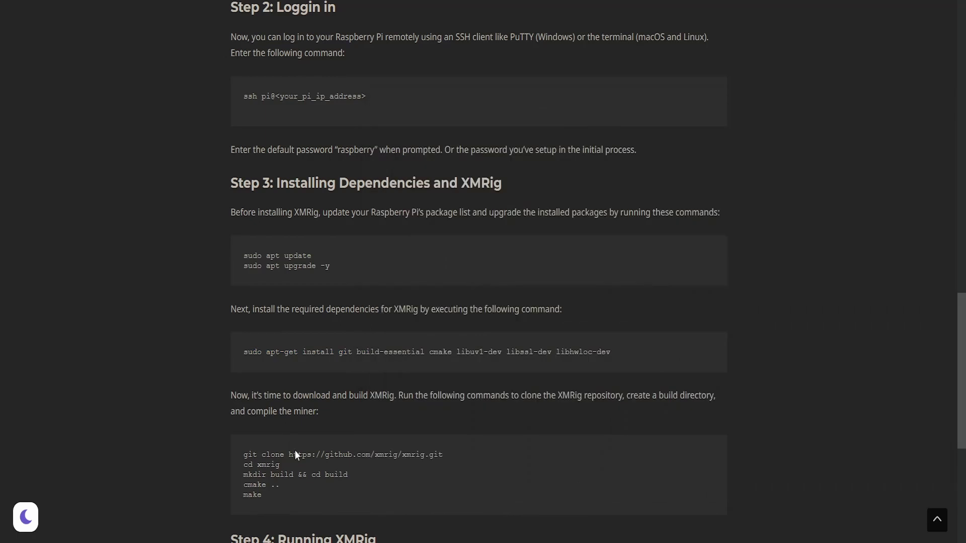
- Copy the git clone command from the guide and clone the XMRig repository onto the Pi
double_click(299, 455)
left_click(299, 454)
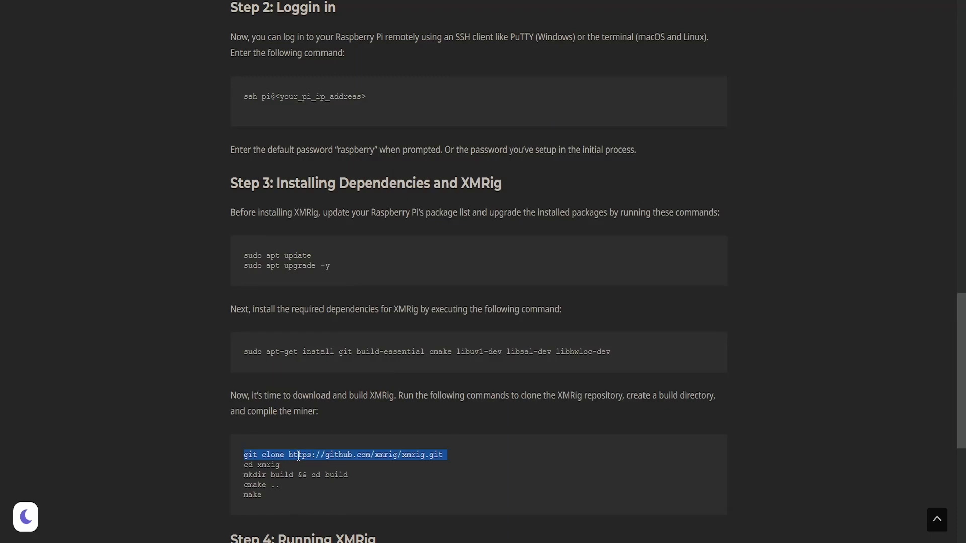
key("ctrl+c")
key("alt+Tab")
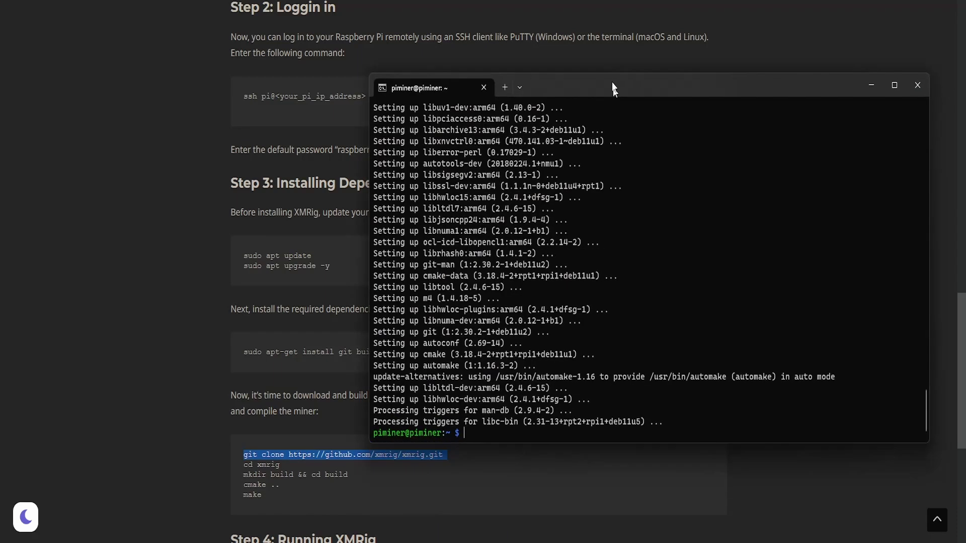
left_click_drag(614, 114, 604, 41)
key("ctrl+shift+v")
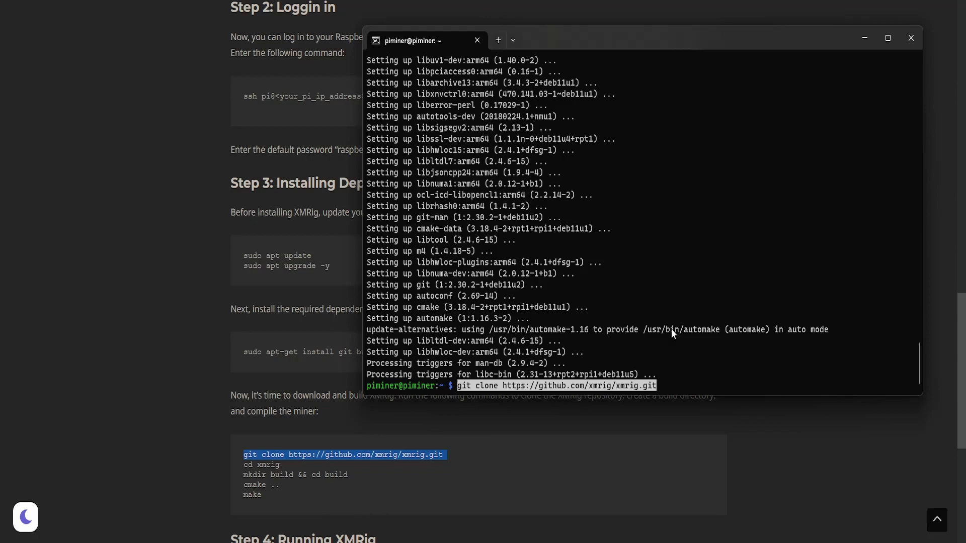
key("Return")
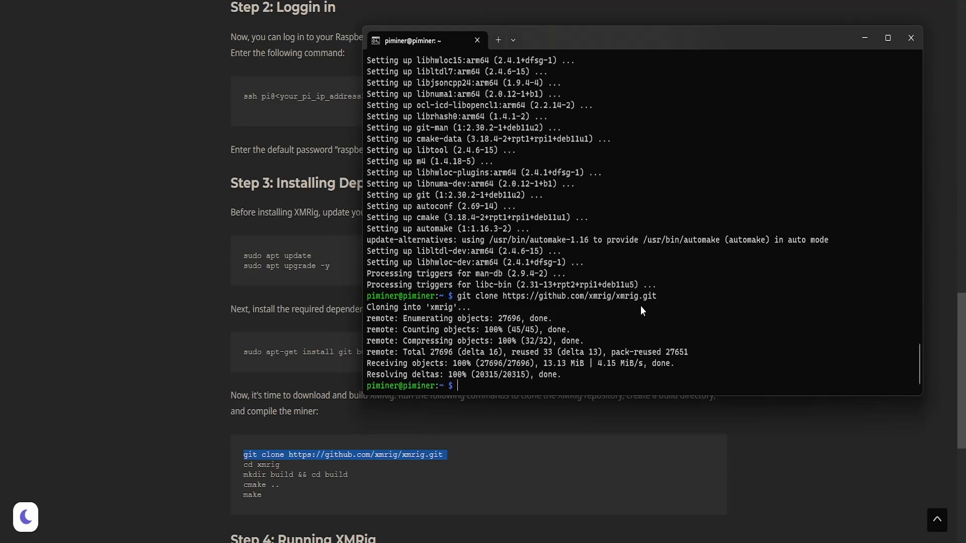
- Run cd xmrig, mkdir build, then cd build using Tab completion
double_click(266, 465)
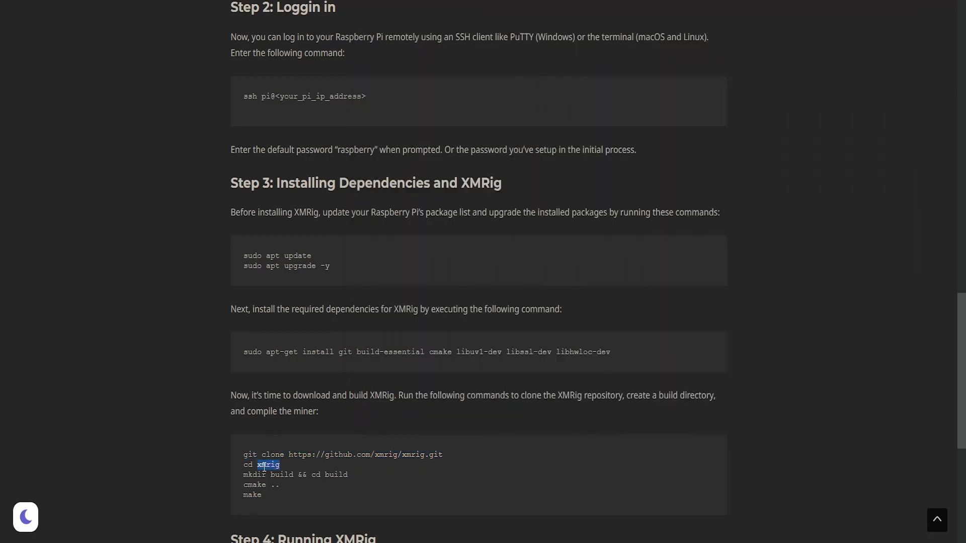
triple_click(265, 465)
key("alt+Tab")
key("ctrl+shift+v")
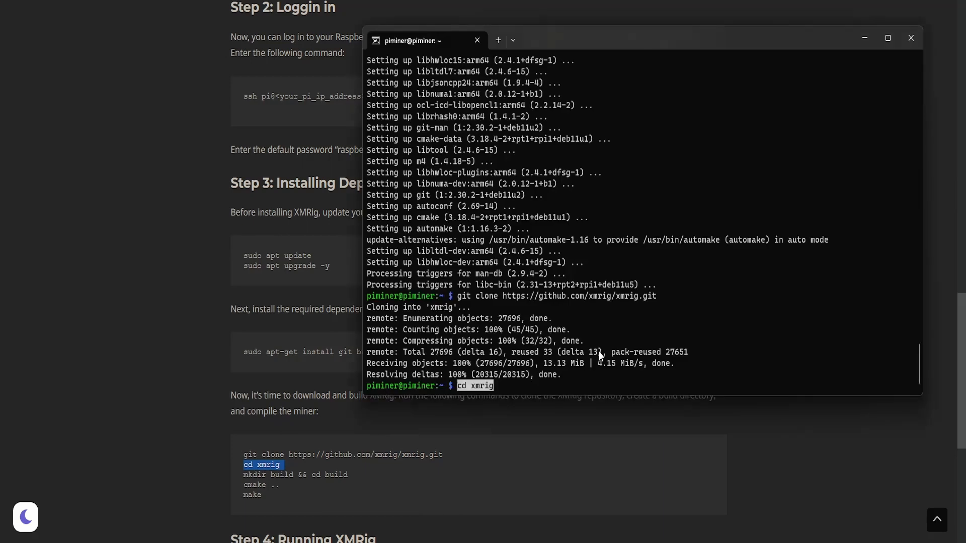
key("Return")
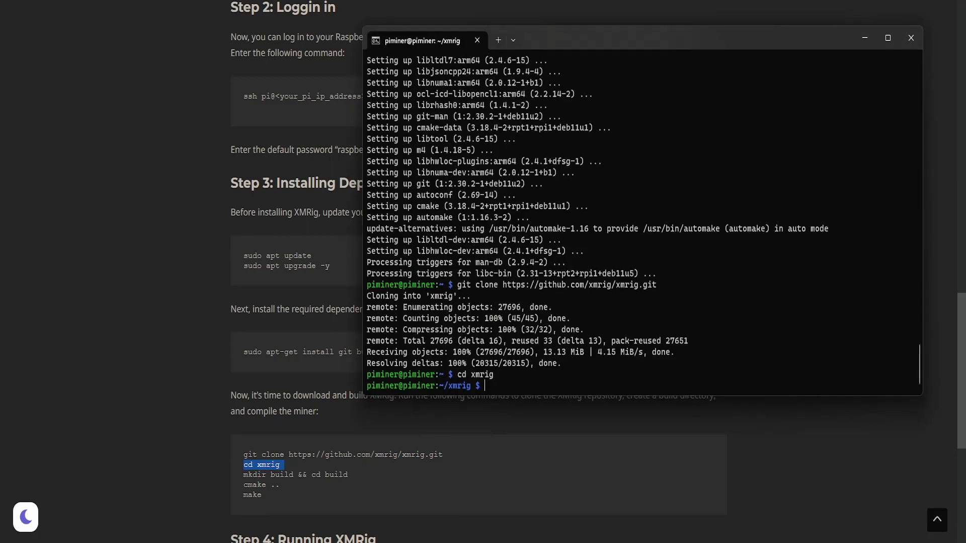
type("mkdi")
type("r build")
key("Return")
type("cd")
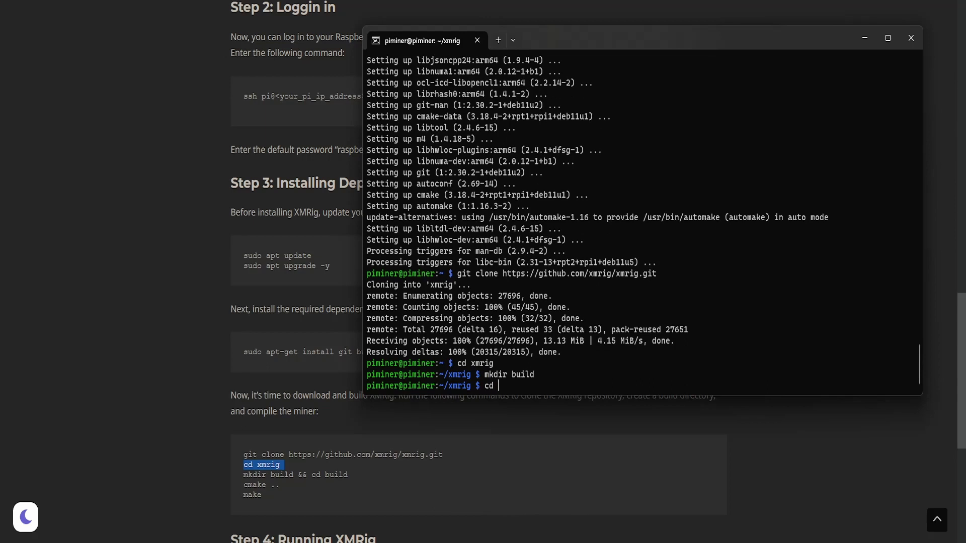
type(" bu")
key("Tab")
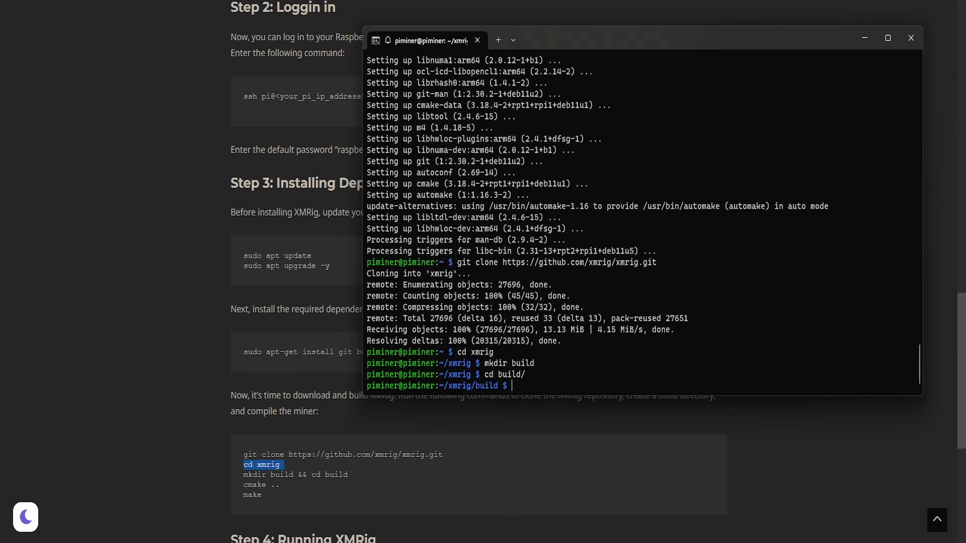
key("Return")
type("cmake ..")
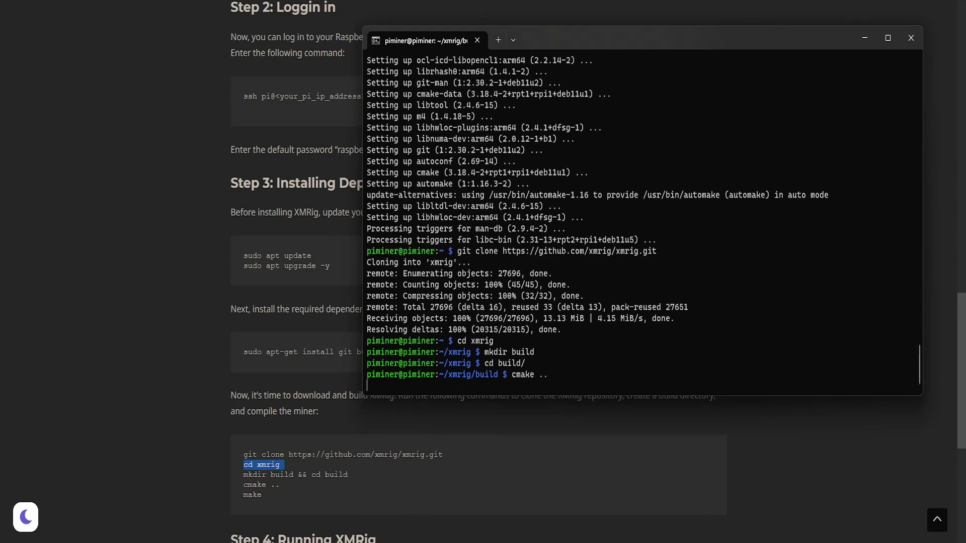
- Run cmake .. and make to build XMRig, list the folder with ls, and bring the guide back to front
key("Return")
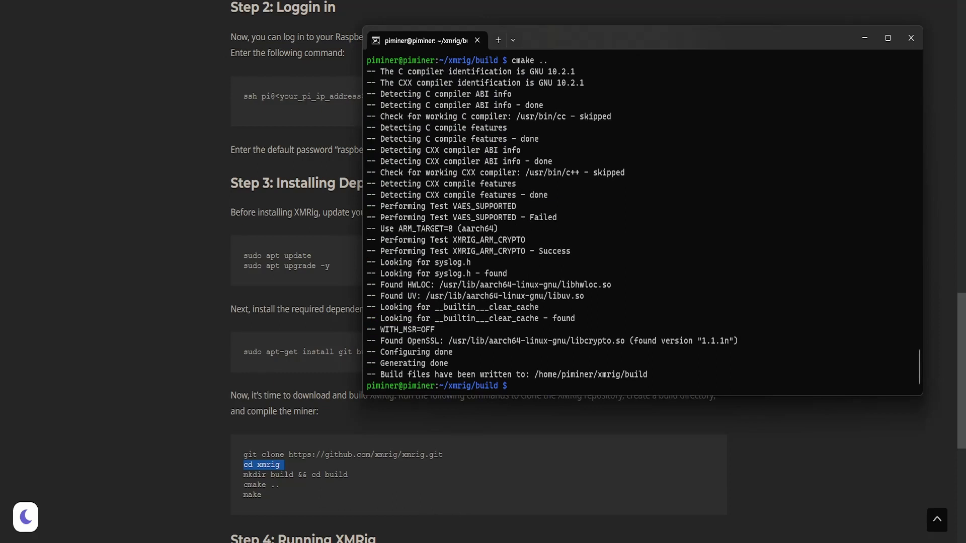
type("make")
key("Return")
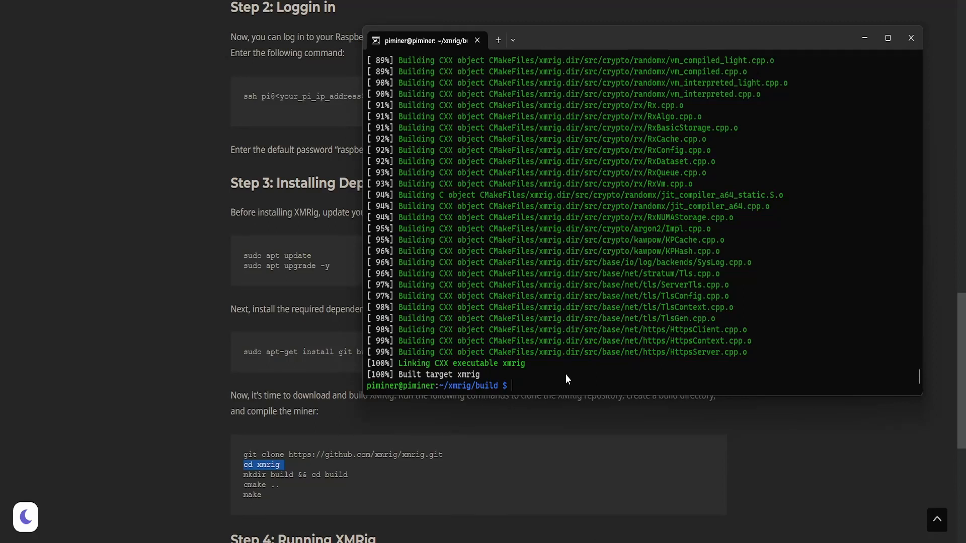
type("ls")
key("Return")
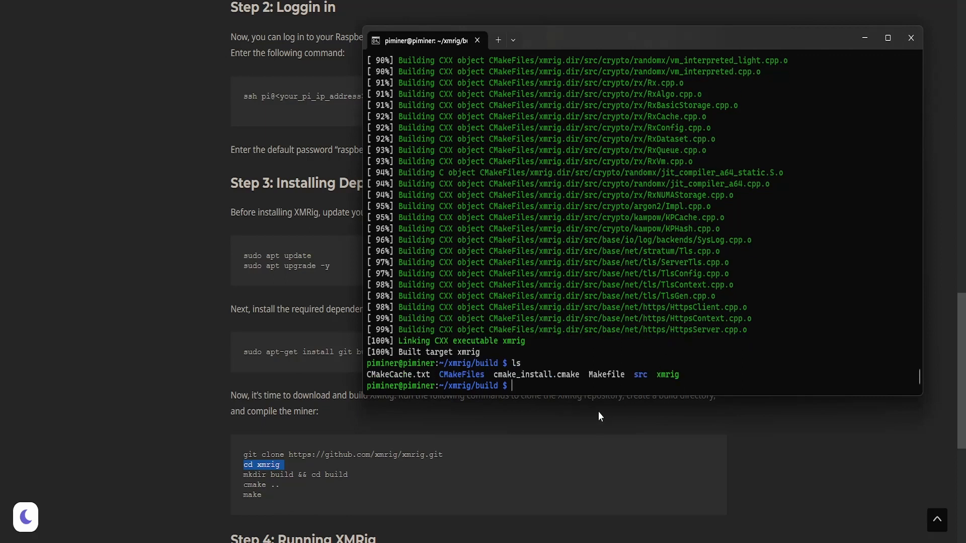
left_click(174, 424)
scroll(210, 410, "down", 5)
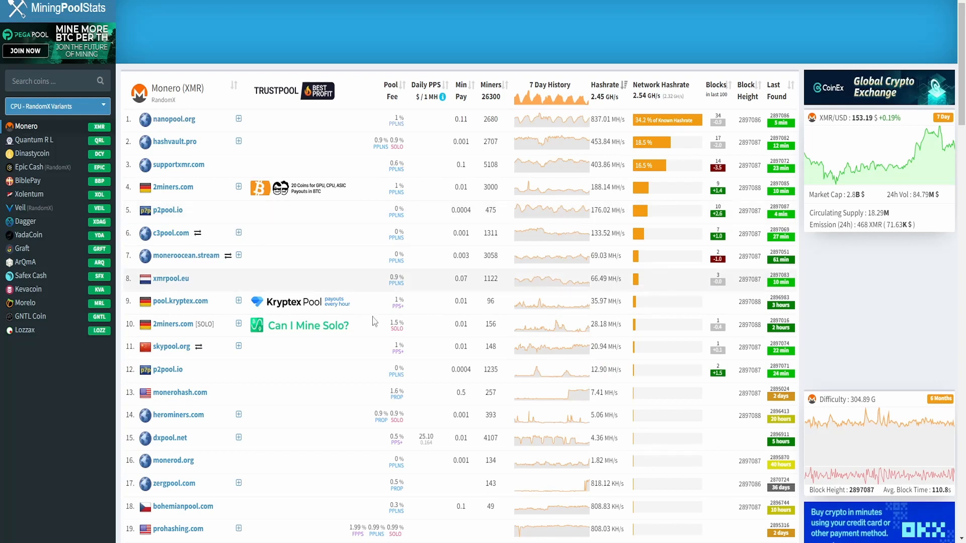
key("alt+Tab")
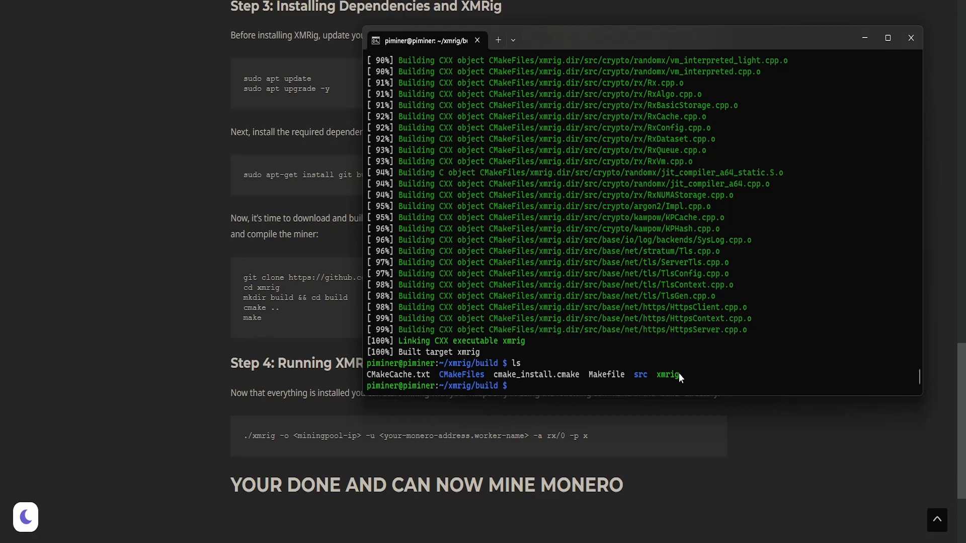
type("/")
type("xmrig -")
type("o ")
type("10")
type(".0.90.16")
type(":4242 ")
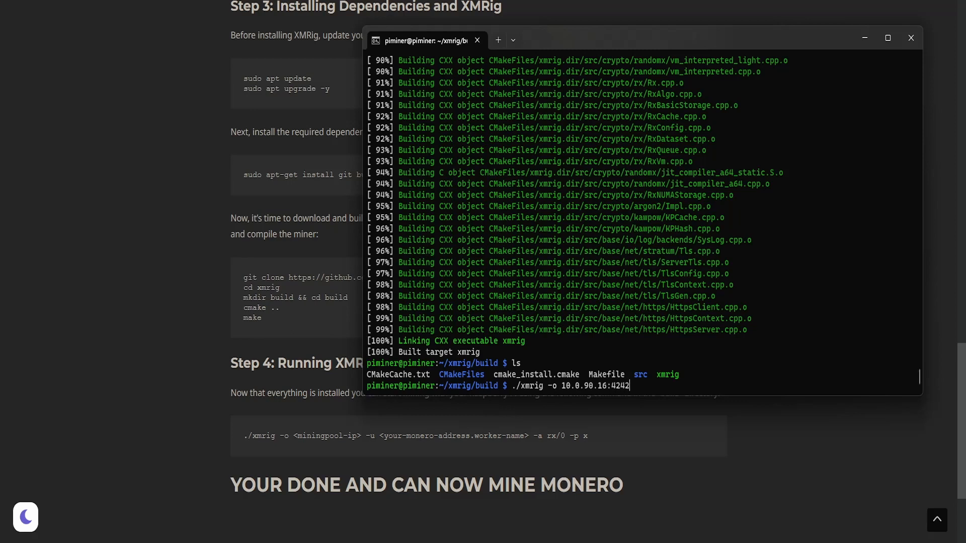
type("-")
type("u")
key("ctrl+shift+v")
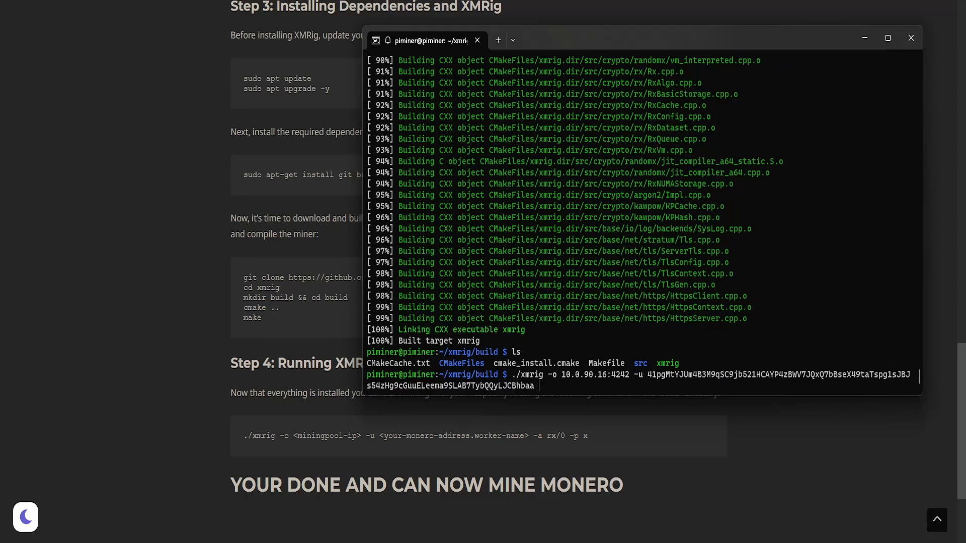
type("-a r")
type("x/")
type("0")
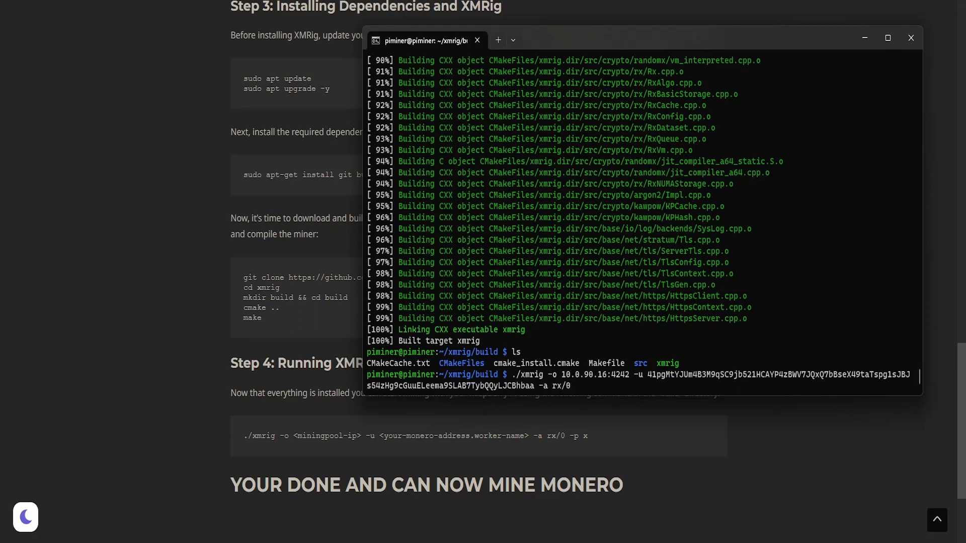
type(" -")
type("p x")
- Launch the miner and let it run until the pool accepts its first shares
key("Return")
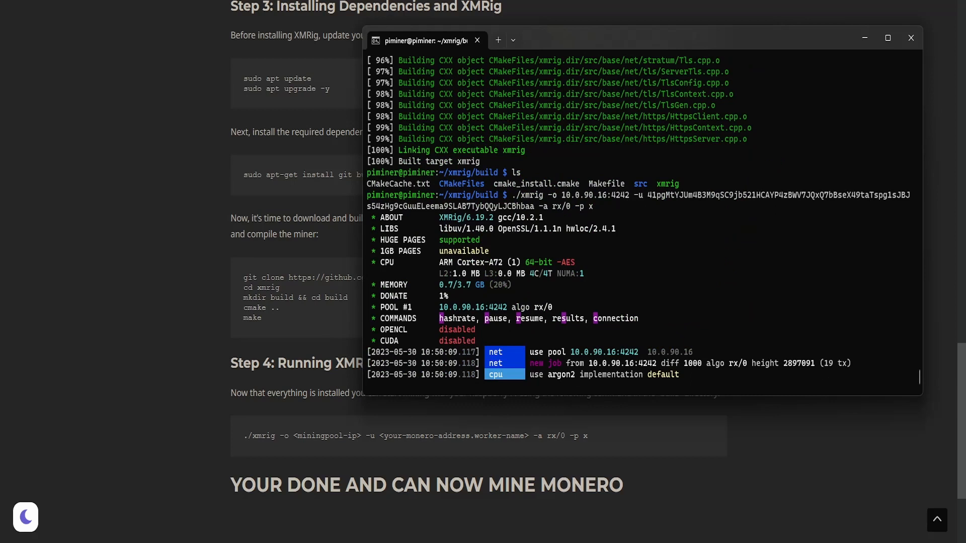